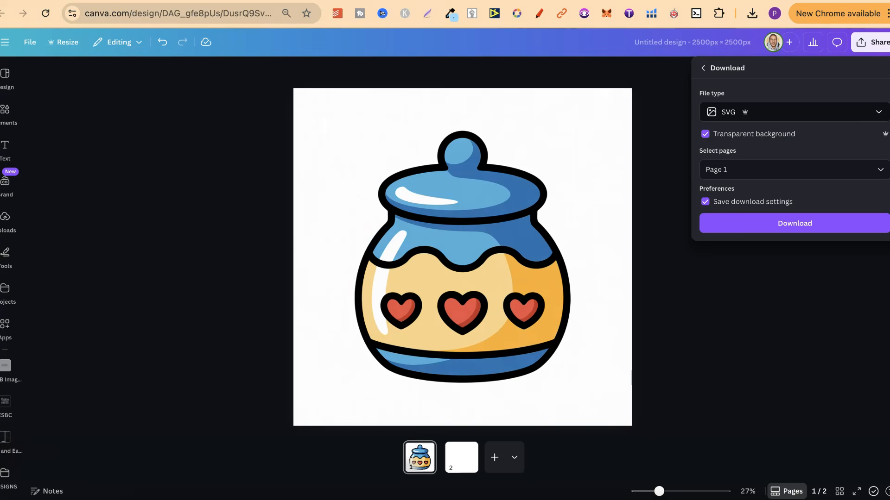
Step: Remove the white background from the honey jar image on page 1 with BG Remover
{"action": "left_click", "coordinate": [722, 322]}
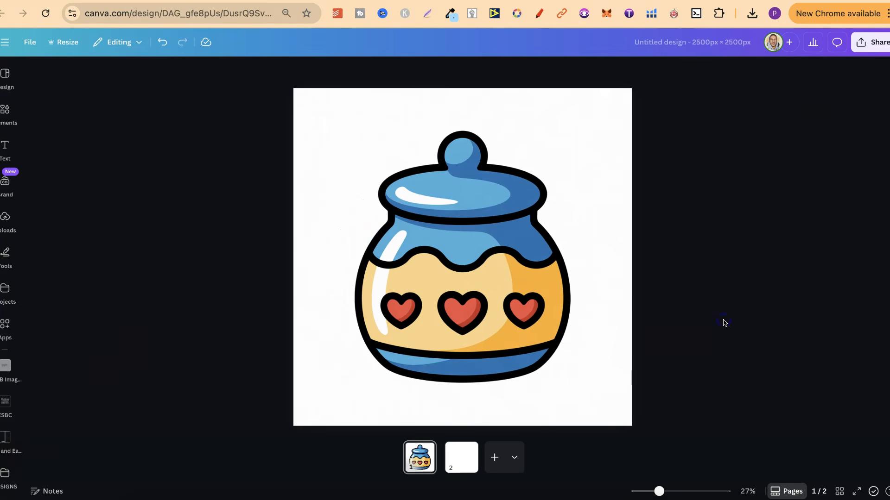
{"action": "left_click", "coordinate": [542, 212]}
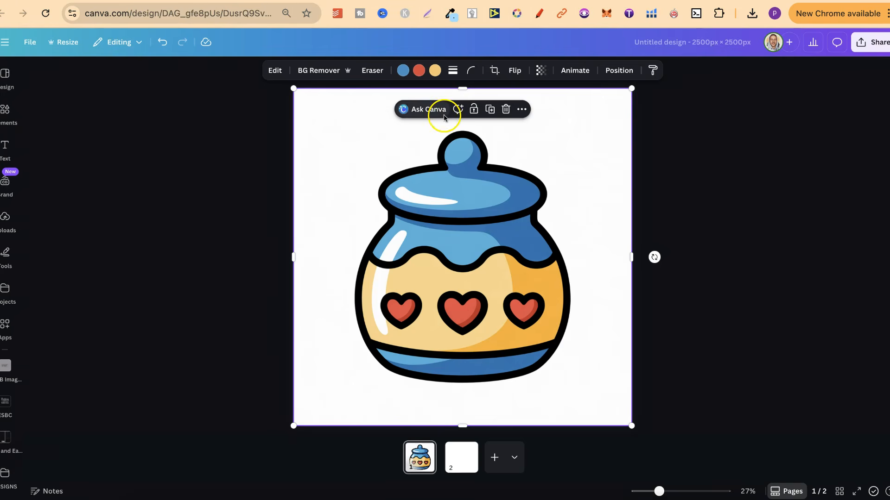
{"action": "left_click", "coordinate": [323, 71]}
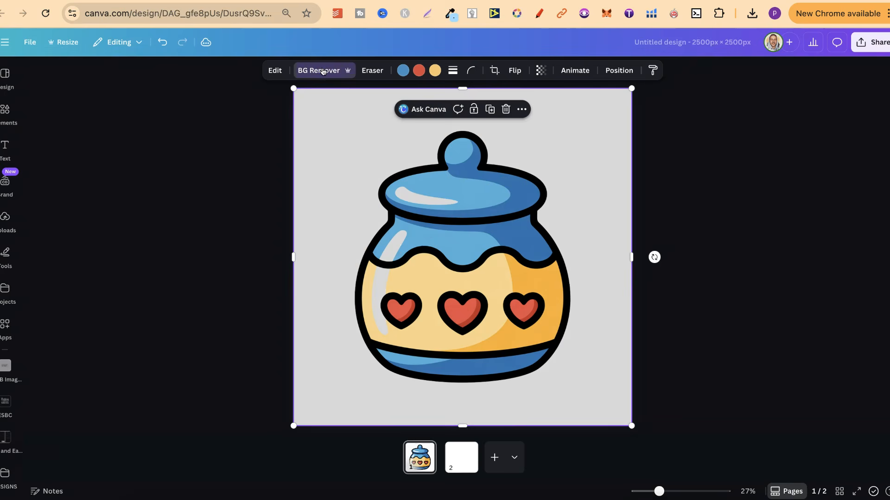
{"action": "left_click", "coordinate": [608, 200]}
{"action": "left_click", "coordinate": [520, 212]}
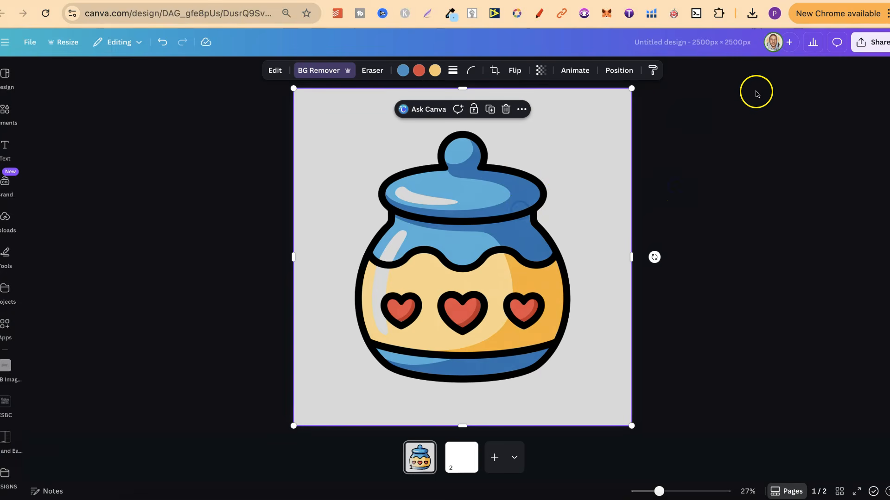
Step: Download page 1 as an SVG with a transparent background
{"action": "left_click", "coordinate": [871, 42]}
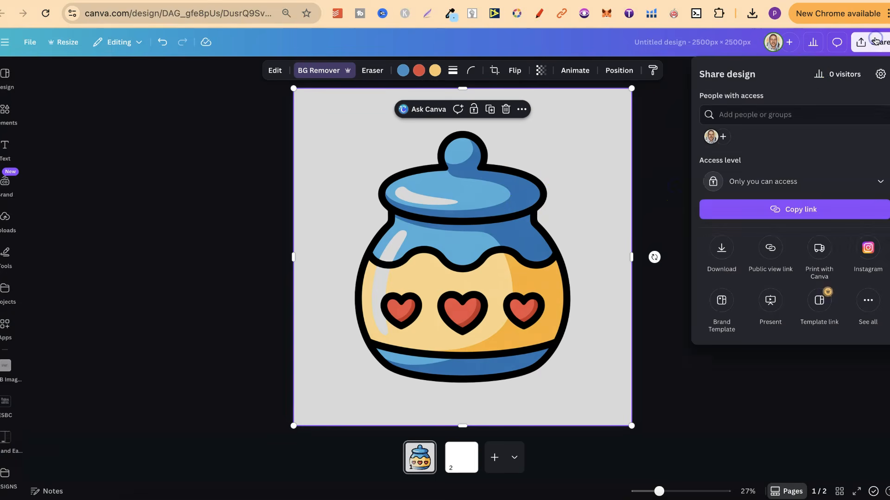
{"action": "left_click", "coordinate": [721, 253]}
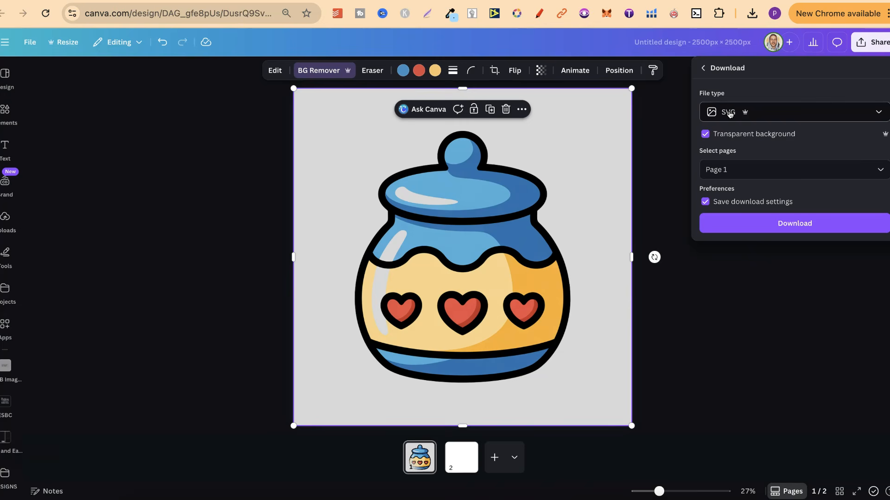
{"action": "left_click", "coordinate": [757, 223]}
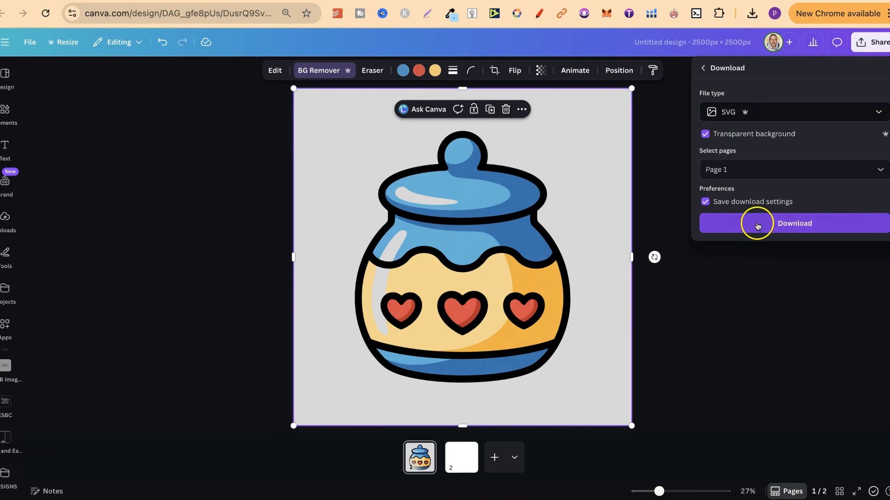
Step: Place the downloaded SVG of the jar on the blank page 2
{"action": "left_click", "coordinate": [459, 461]}
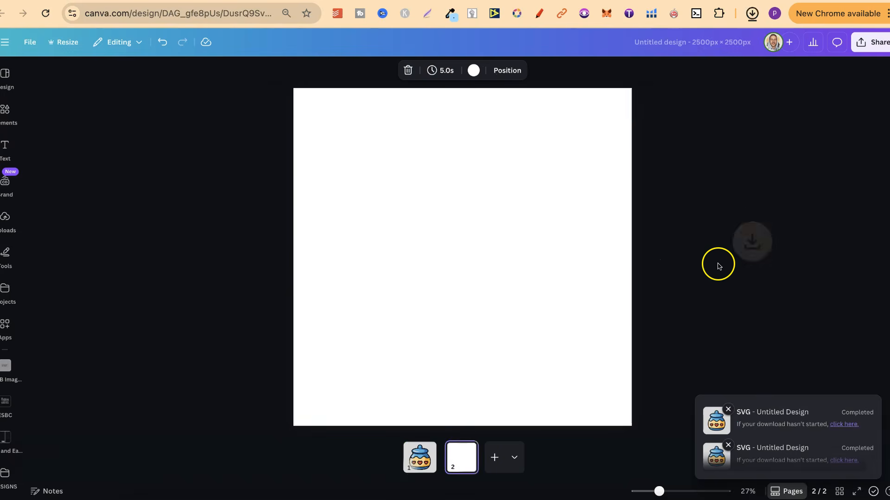
{"action": "left_click_drag", "start_coordinate": [671, 39], "coordinate": [448, 252]}
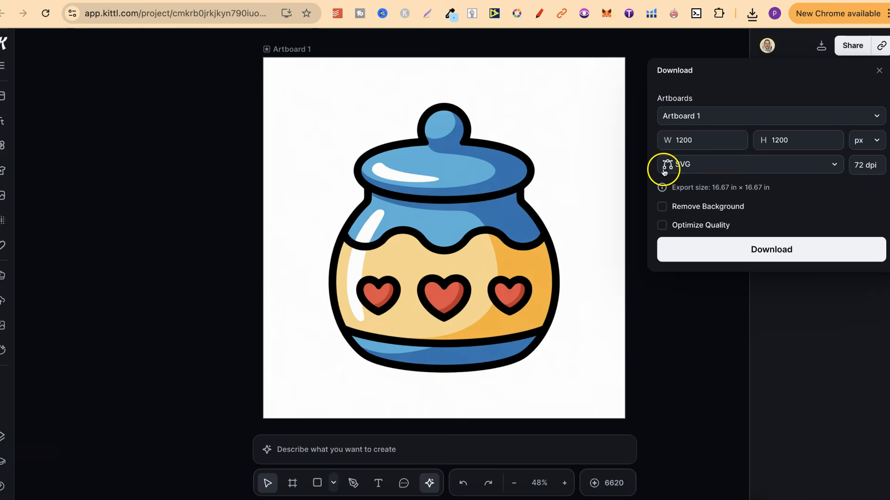
Step: Switch to the Kittl project, remove the jar image's background and vectorize it with 10 colors
{"action": "left_click", "coordinate": [495, 269]}
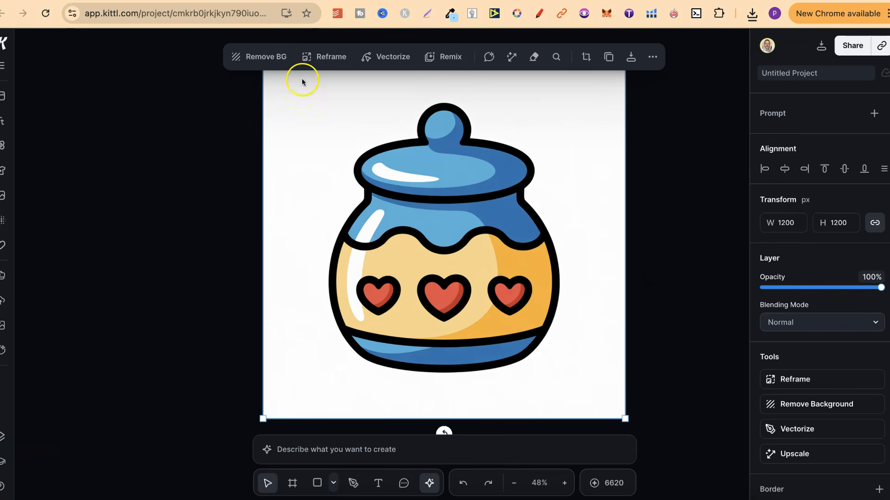
{"action": "left_click", "coordinate": [266, 56]}
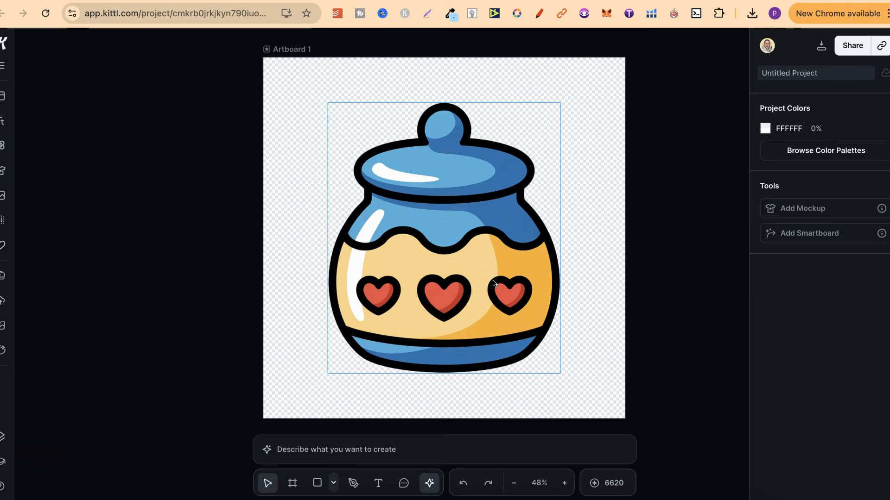
{"action": "left_click", "coordinate": [494, 242]}
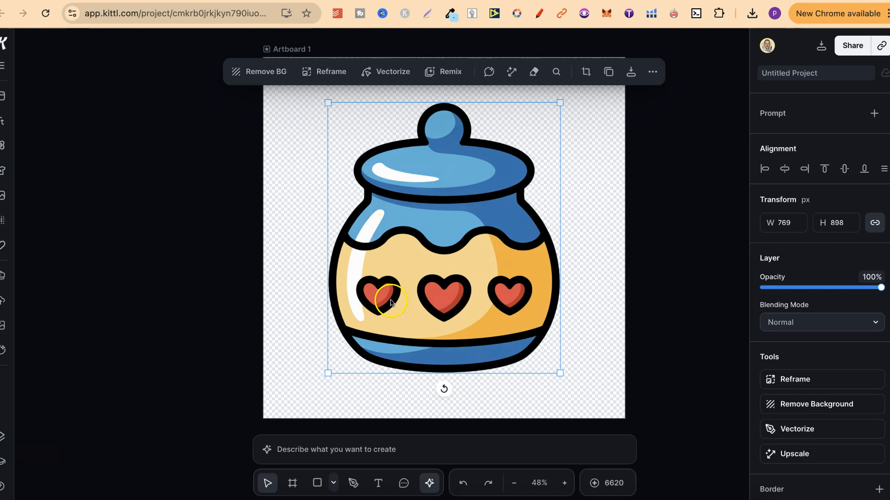
{"action": "left_click", "coordinate": [821, 427]}
{"action": "left_click", "coordinate": [884, 365]}
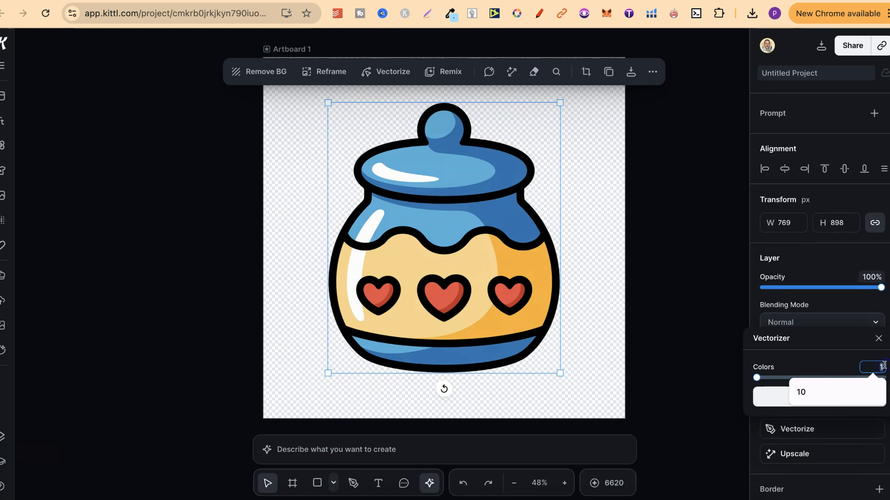
{"action": "type", "text": "10"}
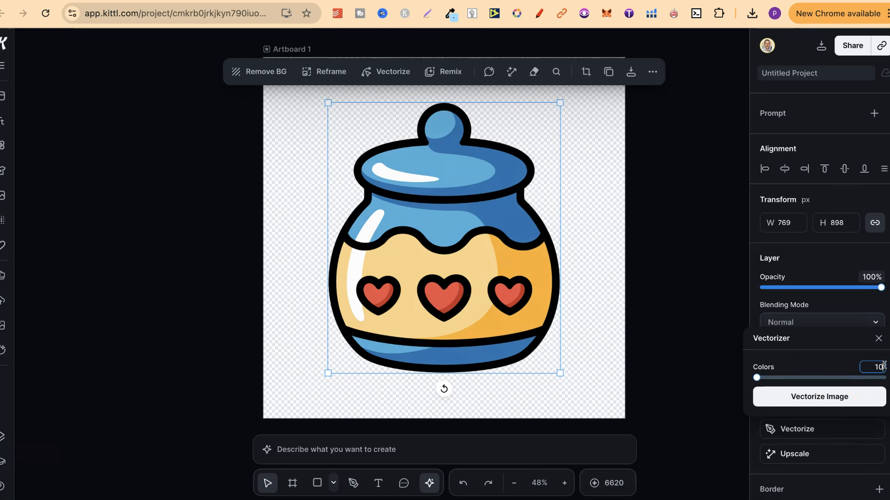
{"action": "left_click", "coordinate": [841, 402]}
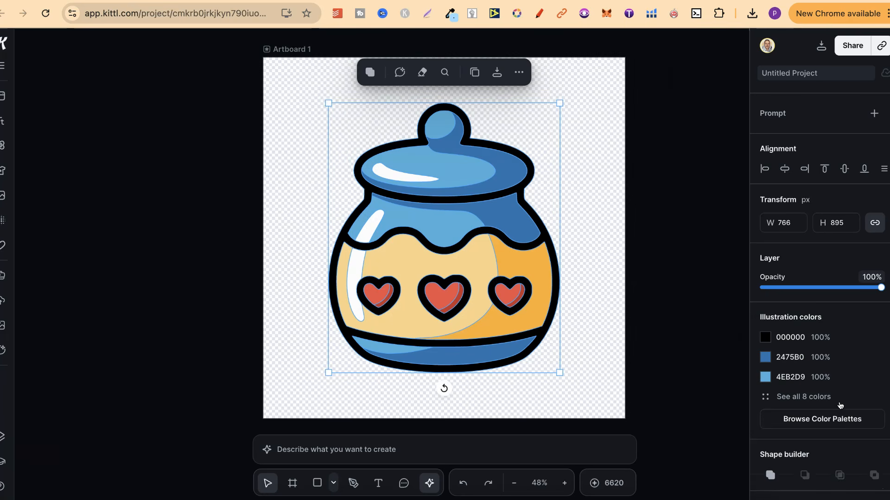
{"action": "left_click", "coordinate": [672, 188]}
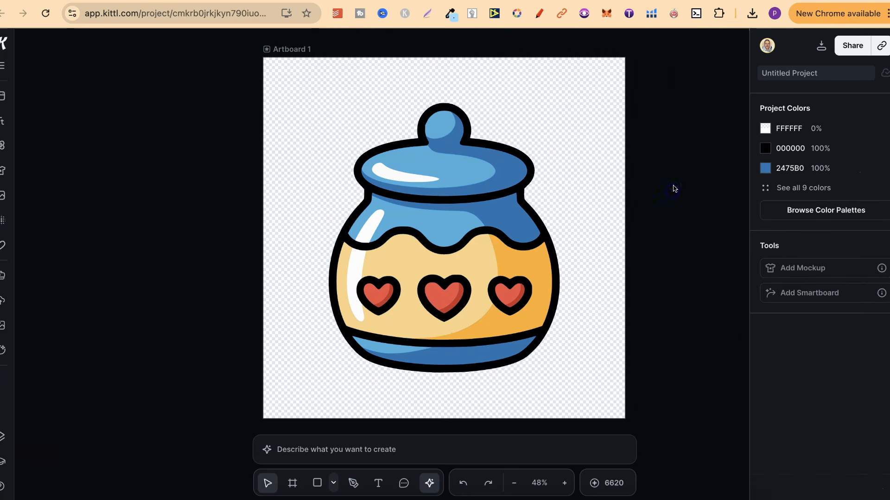
Step: Download Artboard 1 as a 1200 × 1200 px SVG with Remove Background and Optimize Quality enabled
{"action": "left_click", "coordinate": [821, 47]}
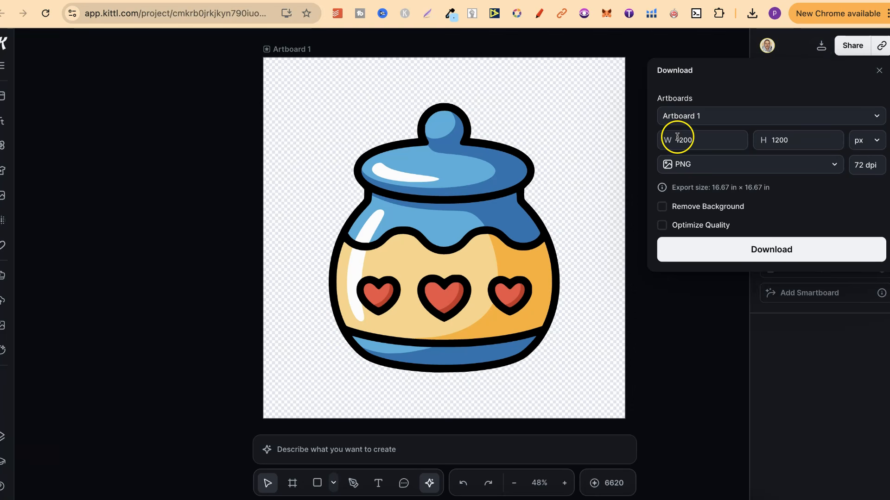
{"action": "left_click", "coordinate": [678, 164]}
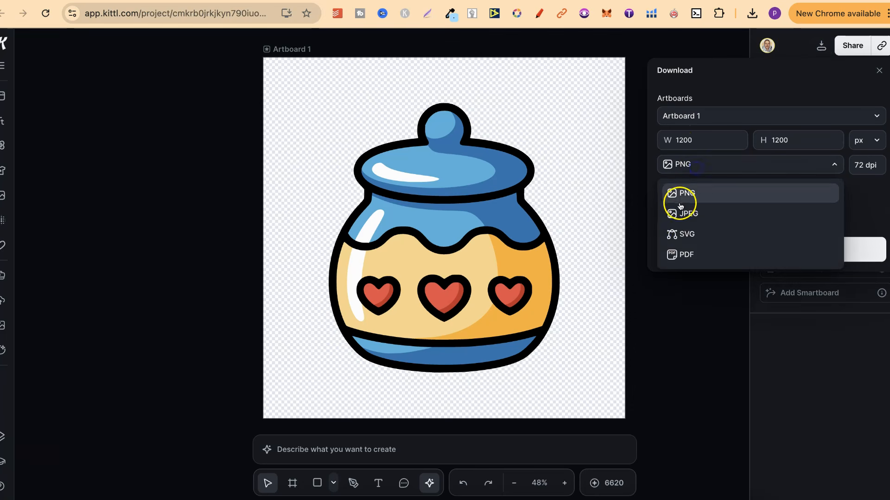
{"action": "left_click", "coordinate": [675, 234]}
{"action": "left_click", "coordinate": [662, 208]}
{"action": "left_click", "coordinate": [662, 226]}
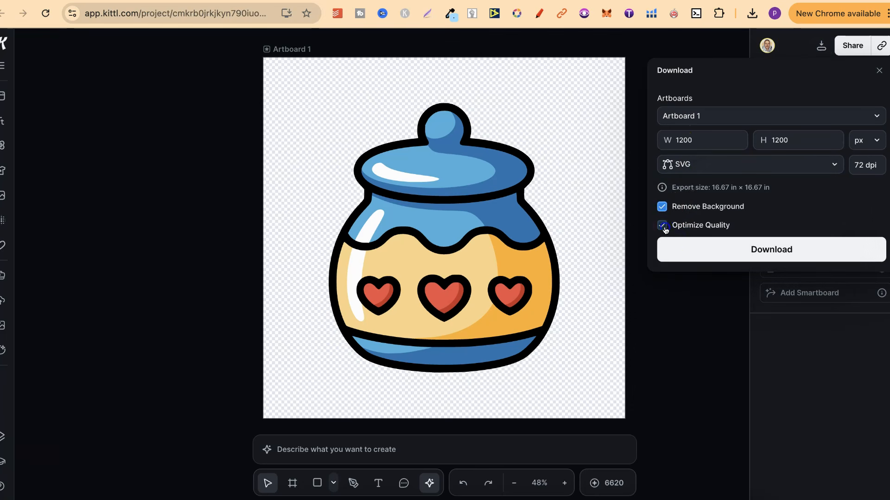
{"action": "left_click", "coordinate": [728, 249]}
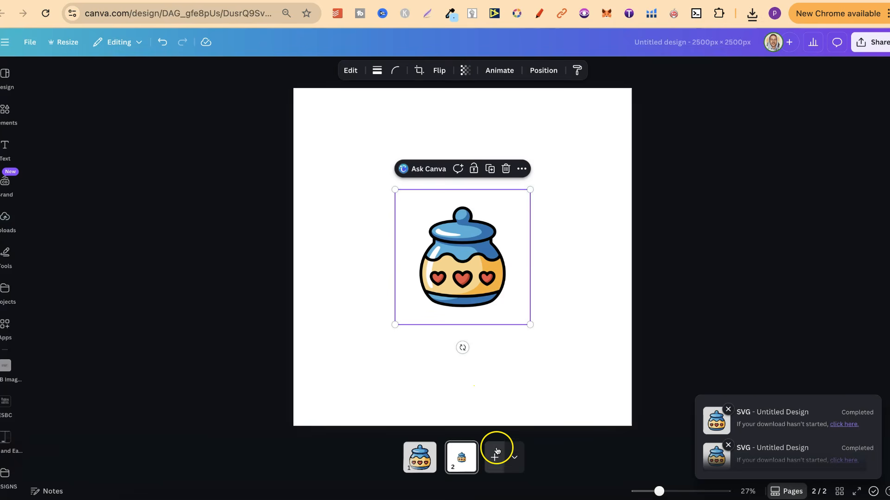
Step: Switch back to Canva and place the downloaded Kittl SVG on a new third page, scaled to 2,500 × 2,500
{"action": "left_click", "coordinate": [494, 457]}
{"action": "left_click", "coordinate": [752, 14]}
{"action": "left_click_drag", "start_coordinate": [665, 65], "coordinate": [427, 240]}
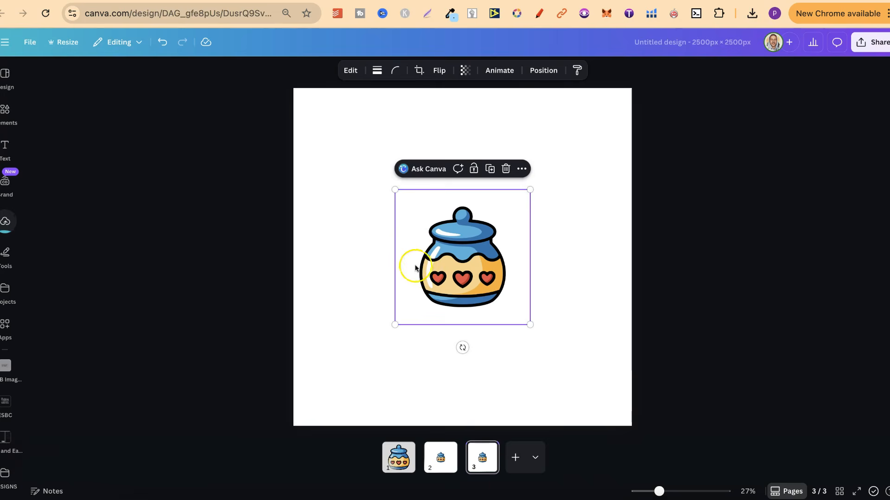
{"action": "left_click_drag", "start_coordinate": [392, 324], "coordinate": [292, 426]}
{"action": "left_click_drag", "start_coordinate": [545, 175], "coordinate": [622, 80]}
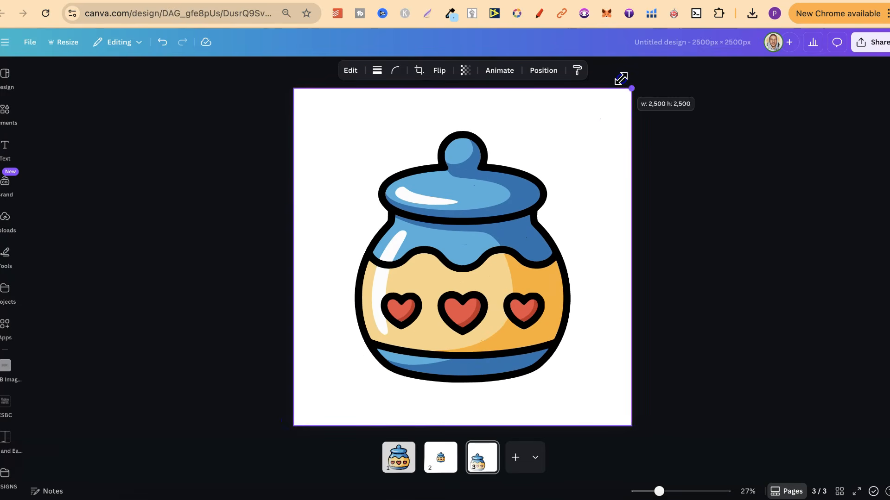
Step: Enlarge the jar SVG on page 2 from its corners so it just covers the whole page
{"action": "left_click", "coordinate": [453, 456]}
{"action": "left_click", "coordinate": [437, 294]}
{"action": "left_click_drag", "start_coordinate": [395, 325], "coordinate": [293, 426]}
{"action": "left_click_drag", "start_coordinate": [532, 190], "coordinate": [626, 74]}
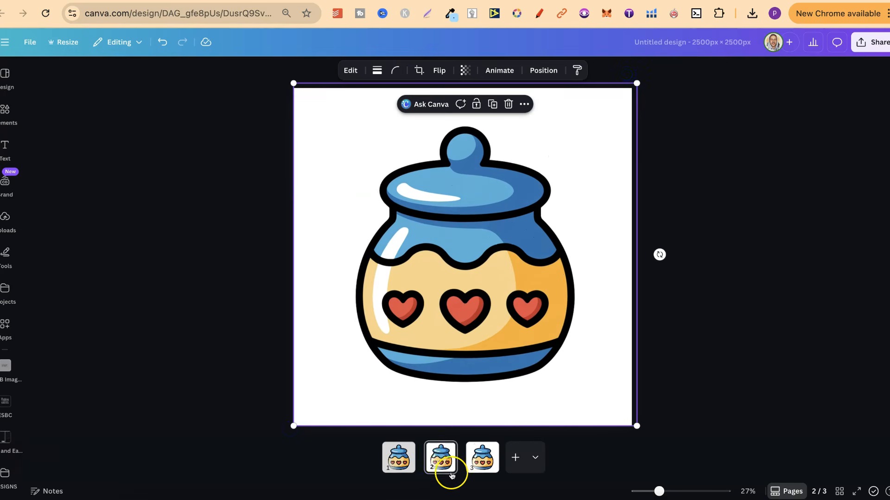
{"action": "left_click", "coordinate": [442, 462]}
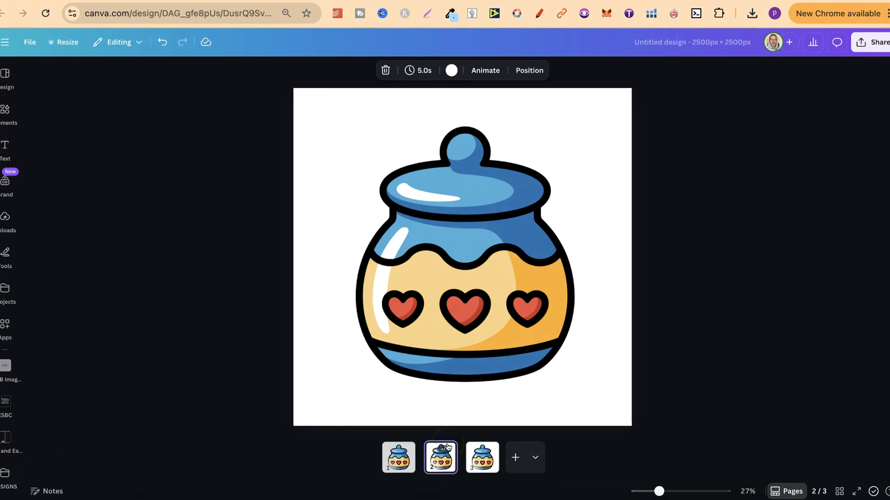
Step: Enlarge and shift the jar on page 3 repeatedly until its leftmost heart and left outline fill the page
{"action": "key", "text": "Right"}
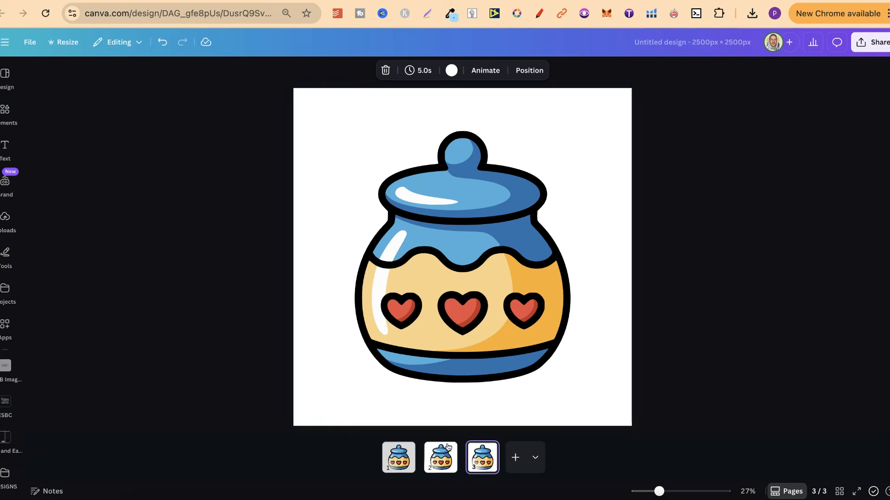
{"action": "left_click_drag", "start_coordinate": [445, 303], "coordinate": [567, 148]}
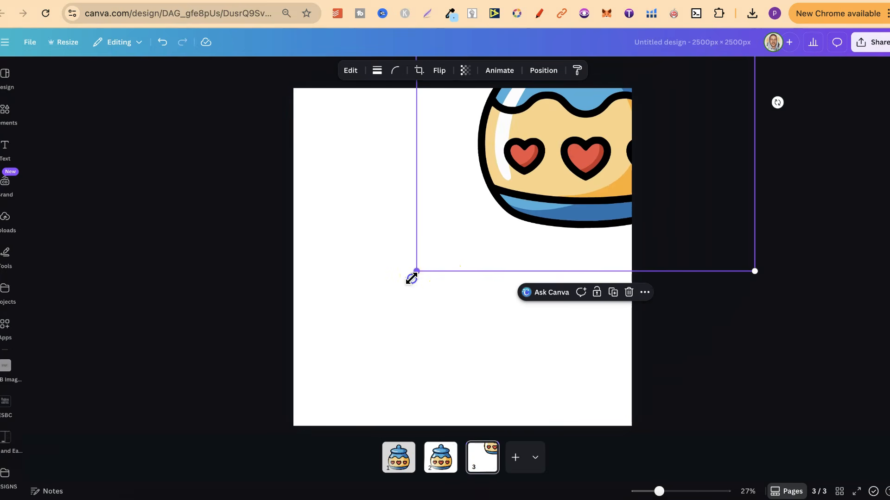
{"action": "left_click_drag", "start_coordinate": [411, 279], "coordinate": [124, 497]}
{"action": "left_click_drag", "start_coordinate": [427, 318], "coordinate": [654, 71]}
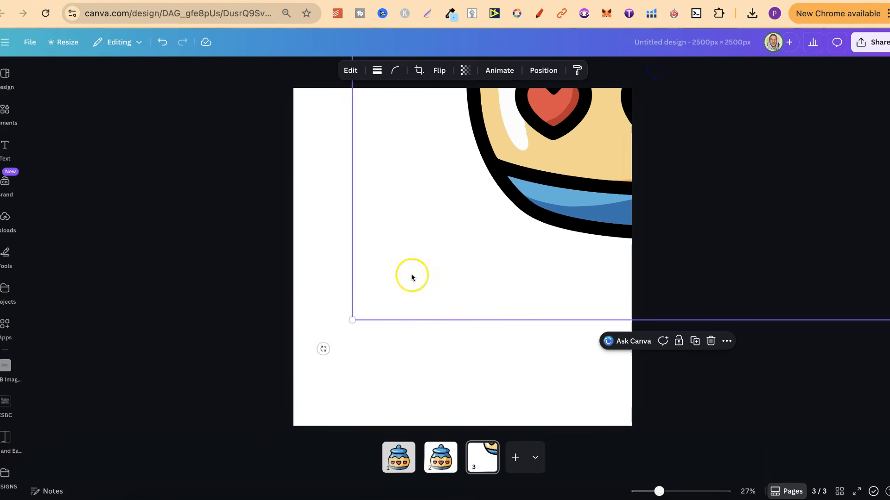
{"action": "left_click_drag", "start_coordinate": [349, 320], "coordinate": [95, 433]}
{"action": "left_click_drag", "start_coordinate": [418, 293], "coordinate": [618, 127]}
{"action": "left_click_drag", "start_coordinate": [538, 204], "coordinate": [629, 126]}
{"action": "left_click_drag", "start_coordinate": [384, 333], "coordinate": [100, 499]}
{"action": "left_click_drag", "start_coordinate": [427, 265], "coordinate": [591, 65]}
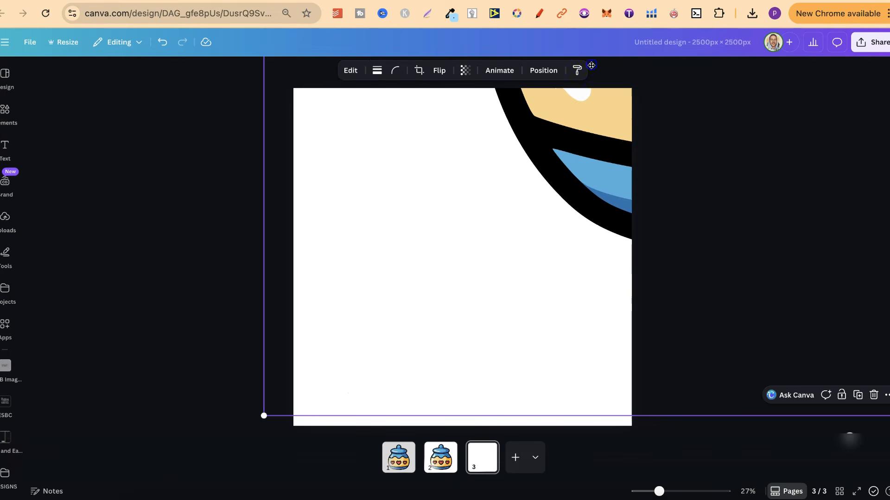
{"action": "left_click_drag", "start_coordinate": [494, 201], "coordinate": [564, 138]}
{"action": "left_click_drag", "start_coordinate": [326, 356], "coordinate": [93, 499]}
{"action": "left_click_drag", "start_coordinate": [593, 196], "coordinate": [568, 296]}
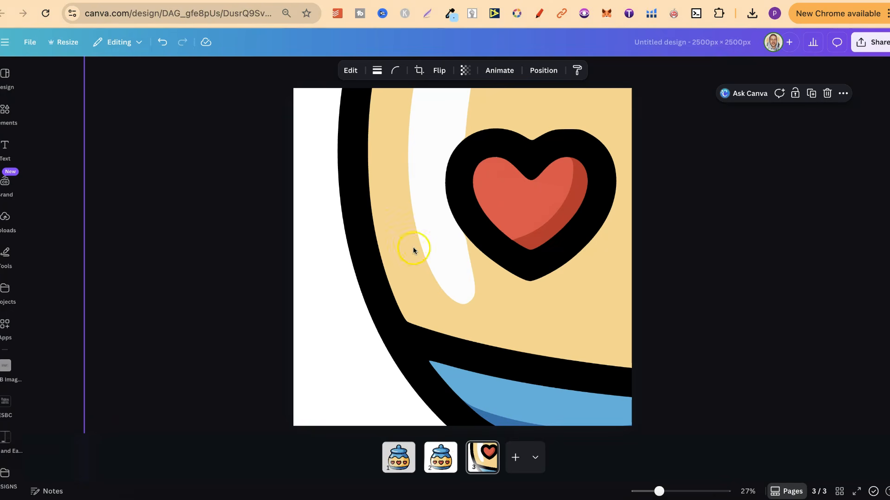
Step: Enlarge and shift the jar on page 2 repeatedly until its lower-left outline appears in close-up
{"action": "left_click", "coordinate": [434, 460]}
{"action": "left_click", "coordinate": [510, 191]}
{"action": "left_click_drag", "start_coordinate": [410, 316], "coordinate": [554, 182]}
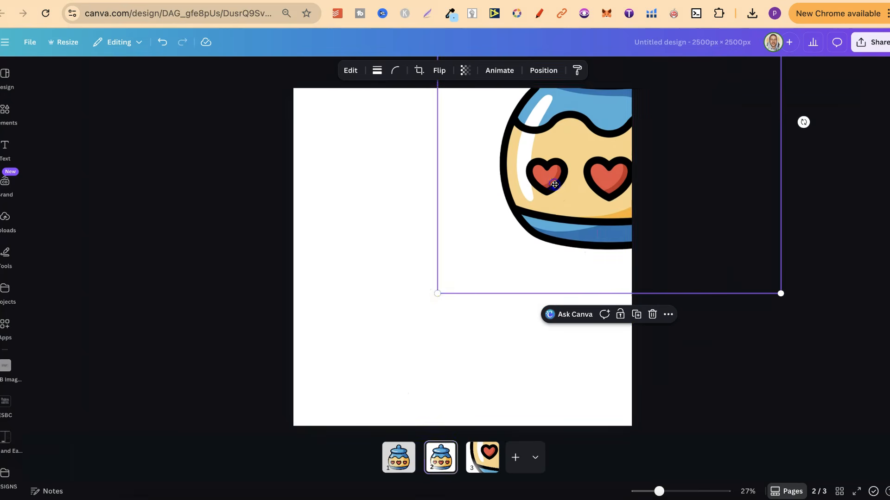
{"action": "left_click_drag", "start_coordinate": [443, 294], "coordinate": [124, 498]}
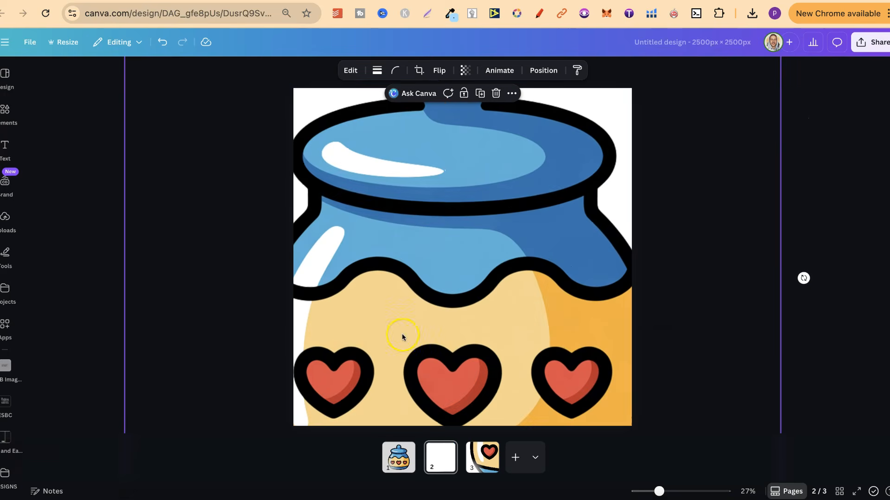
{"action": "left_click_drag", "start_coordinate": [403, 338], "coordinate": [593, 114]}
{"action": "left_click_drag", "start_coordinate": [313, 384], "coordinate": [91, 499]}
{"action": "left_click_drag", "start_coordinate": [440, 264], "coordinate": [624, 97]}
{"action": "left_click_drag", "start_coordinate": [275, 427], "coordinate": [76, 499]}
{"action": "left_click_drag", "start_coordinate": [424, 257], "coordinate": [570, 125]}
{"action": "left_click_drag", "start_coordinate": [349, 356], "coordinate": [107, 499]}
{"action": "left_click_drag", "start_coordinate": [492, 238], "coordinate": [638, 78]}
{"action": "left_click_drag", "start_coordinate": [536, 192], "coordinate": [649, 80]}
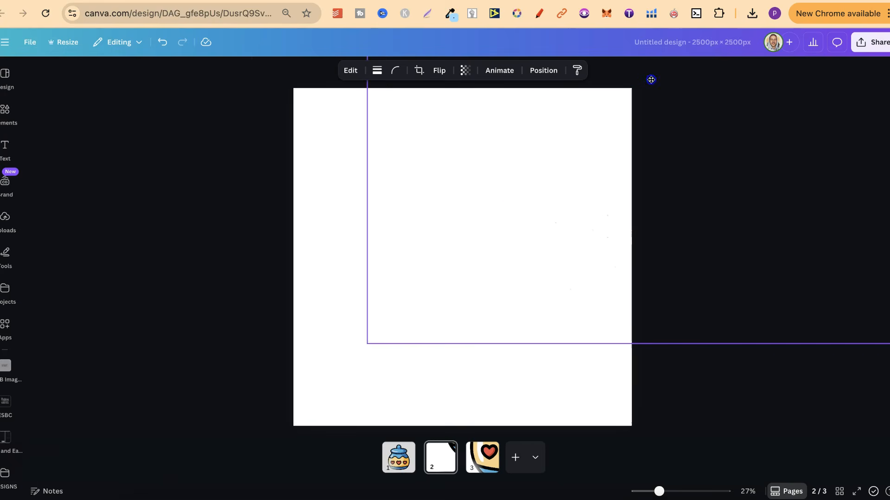
{"action": "left_click_drag", "start_coordinate": [367, 341], "coordinate": [96, 499]}
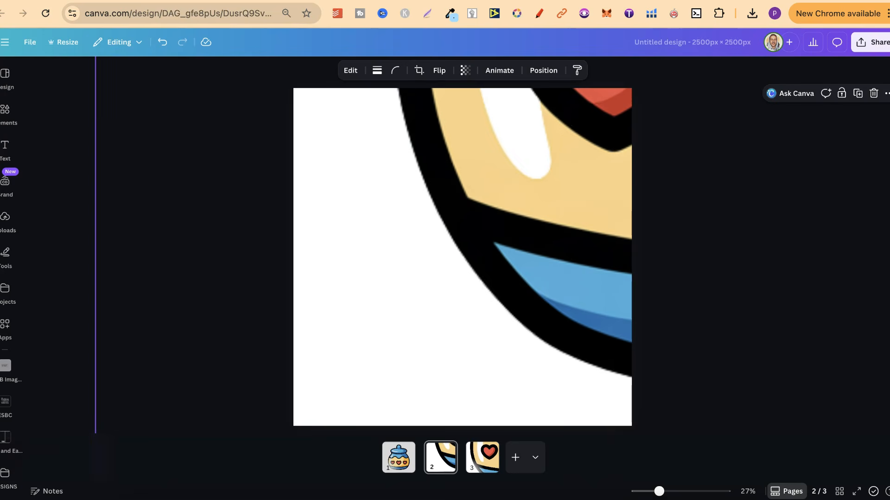
Step: Reposition the enlarged jar on page 2 to frame its leftmost heart and left outline like page 3
{"action": "left_click_drag", "start_coordinate": [456, 254], "coordinate": [591, 109]}
{"action": "left_click_drag", "start_coordinate": [429, 308], "coordinate": [547, 152]}
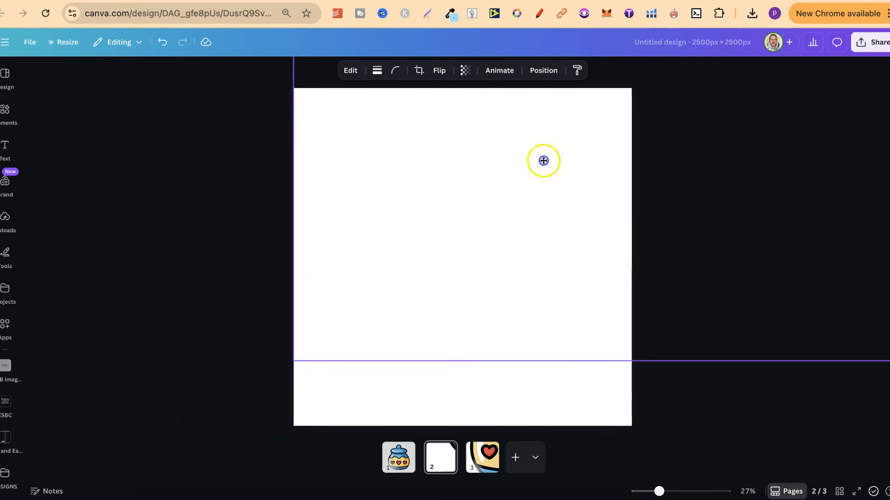
{"action": "left_click_drag", "start_coordinate": [311, 331], "coordinate": [430, 216]}
{"action": "left_click_drag", "start_coordinate": [536, 153], "coordinate": [270, 465]}
{"action": "left_click_drag", "start_coordinate": [449, 293], "coordinate": [331, 477]}
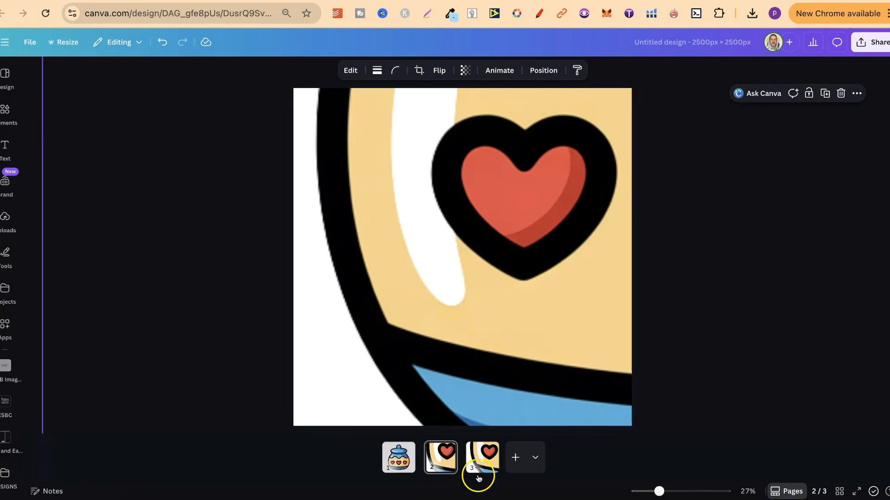
Step: Add two blank pages after page 3
{"action": "left_click", "coordinate": [486, 458]}
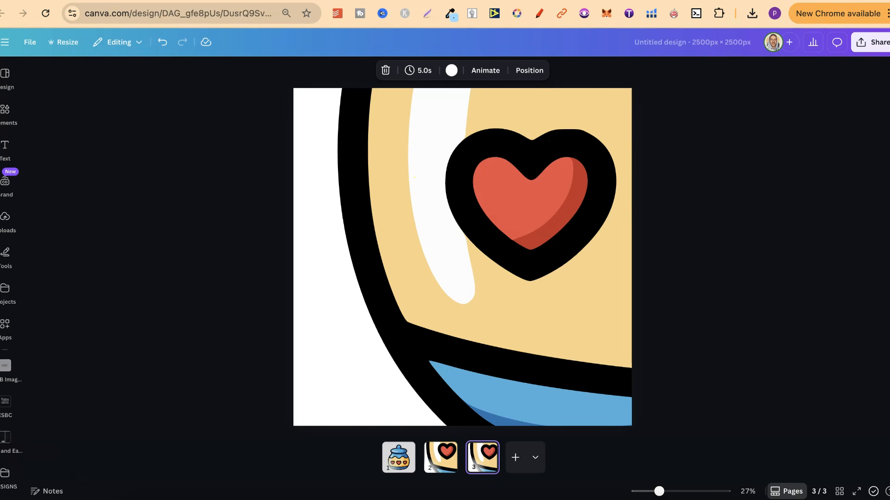
{"action": "left_click", "coordinate": [511, 459]}
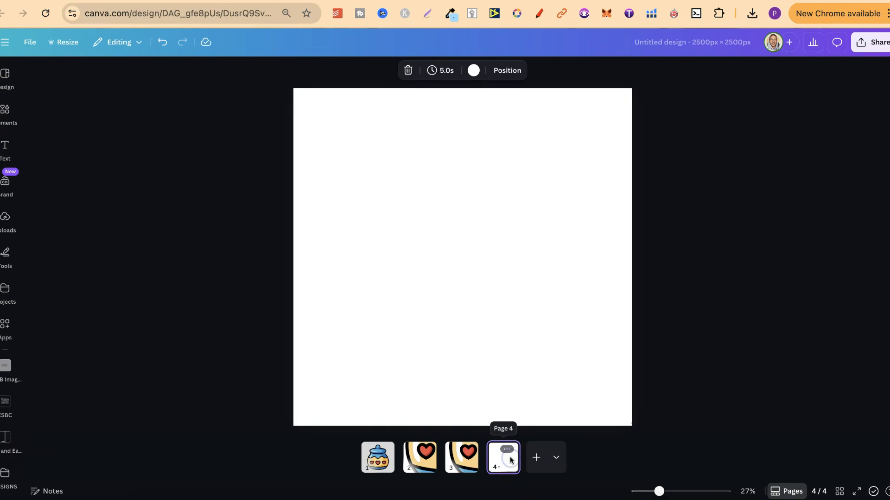
{"action": "left_click", "coordinate": [534, 458]}
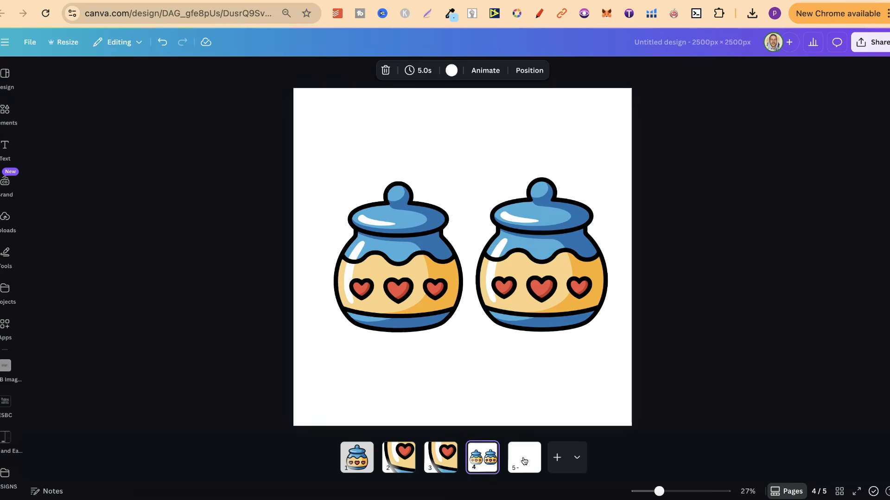
Step: Shrink the left jar on page 4 and place it beside the larger jar with their bases roughly level
{"action": "left_click", "coordinate": [399, 289]}
{"action": "left_click_drag", "start_coordinate": [398, 289], "coordinate": [386, 353]}
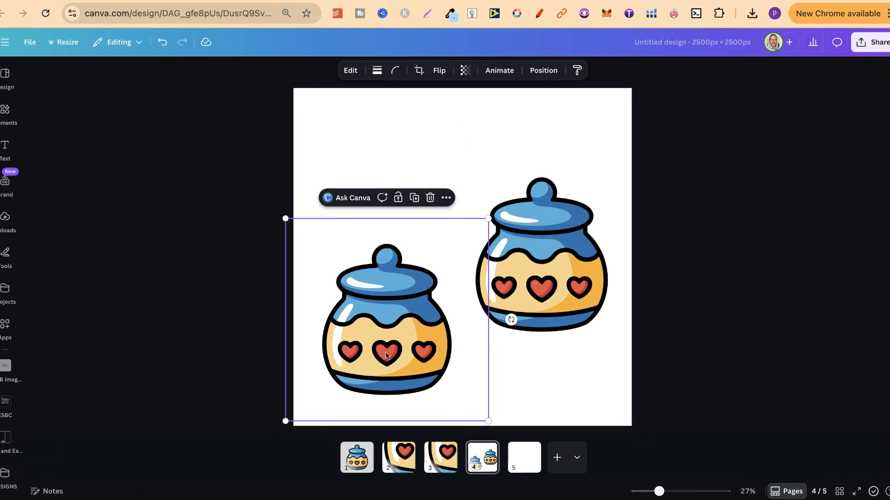
{"action": "left_click_drag", "start_coordinate": [487, 421], "coordinate": [449, 379]}
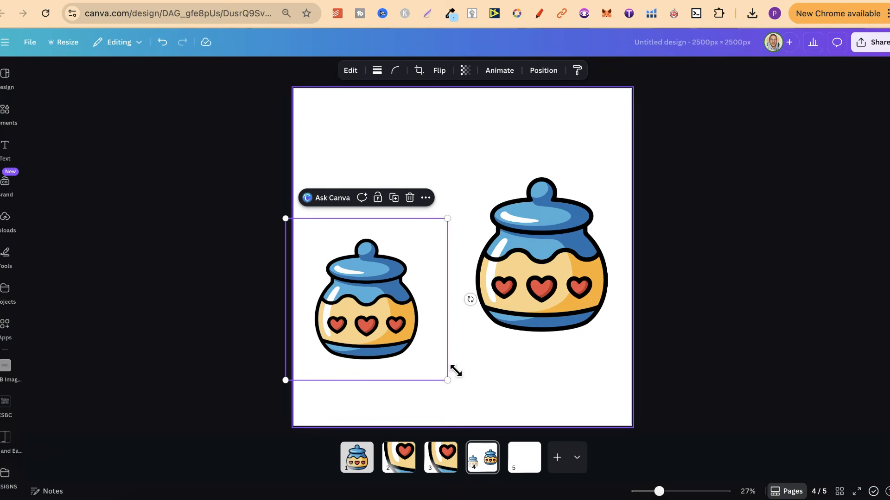
{"action": "left_click_drag", "start_coordinate": [378, 315], "coordinate": [406, 289]}
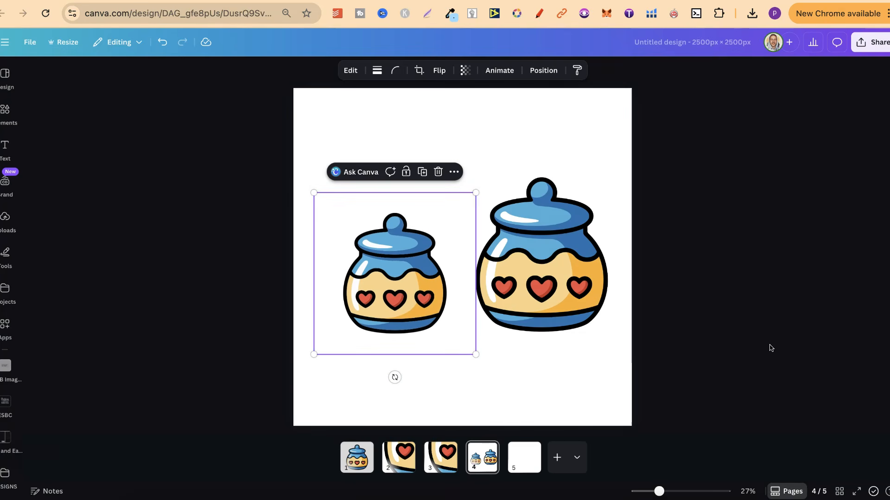
Step: Compare the edge sharpness of the enlarged heart and outline on page 2 with the version on page 3
{"action": "left_click", "coordinate": [399, 458]}
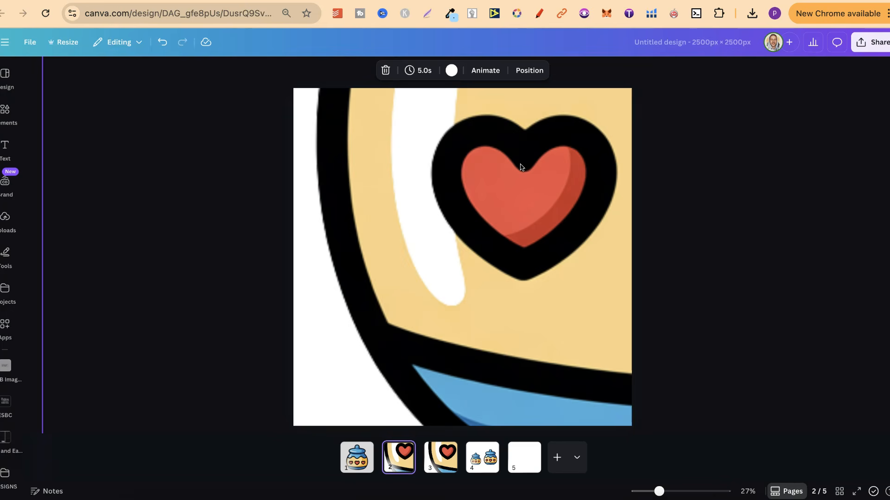
{"action": "left_click", "coordinate": [437, 460]}
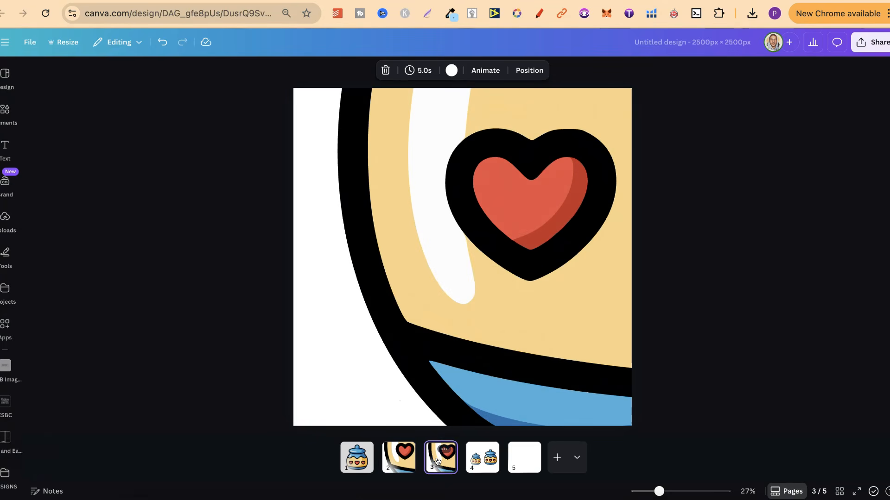
{"action": "left_click_drag", "start_coordinate": [449, 272], "coordinate": [555, 141]}
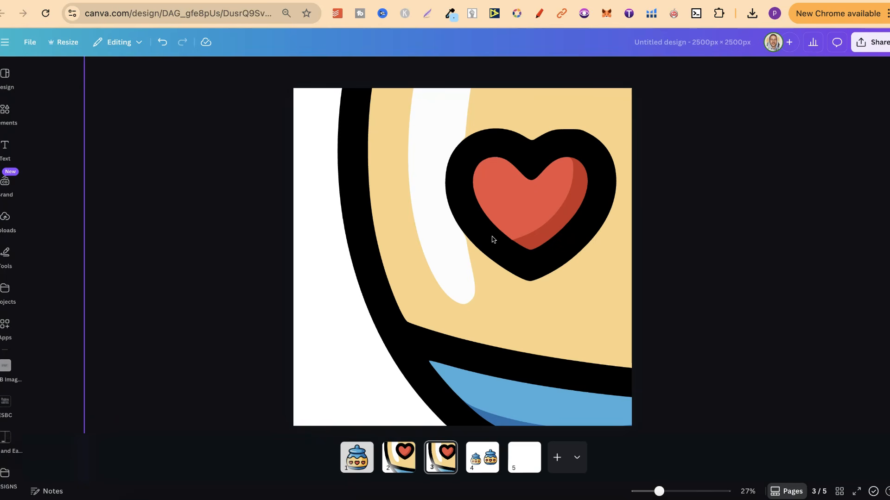
{"action": "left_click", "coordinate": [55, 462]}
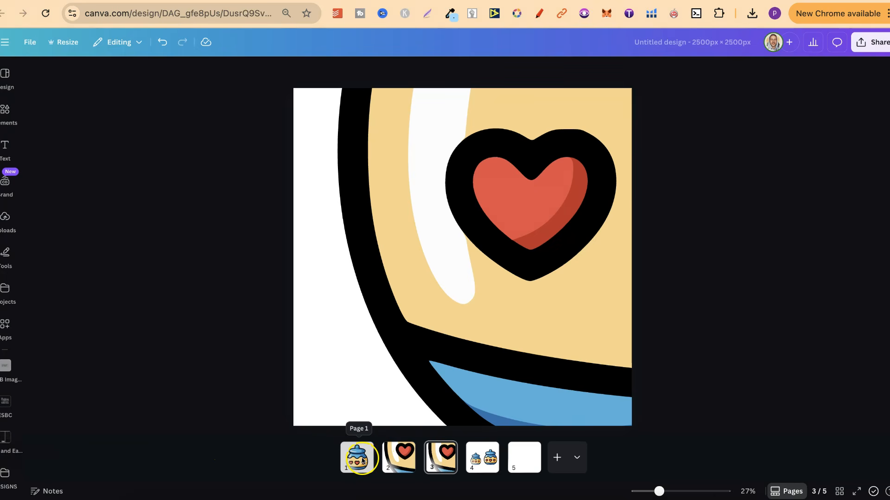
Step: Select the smaller jar on page 4 and open the design's download settings
{"action": "left_click", "coordinate": [481, 457]}
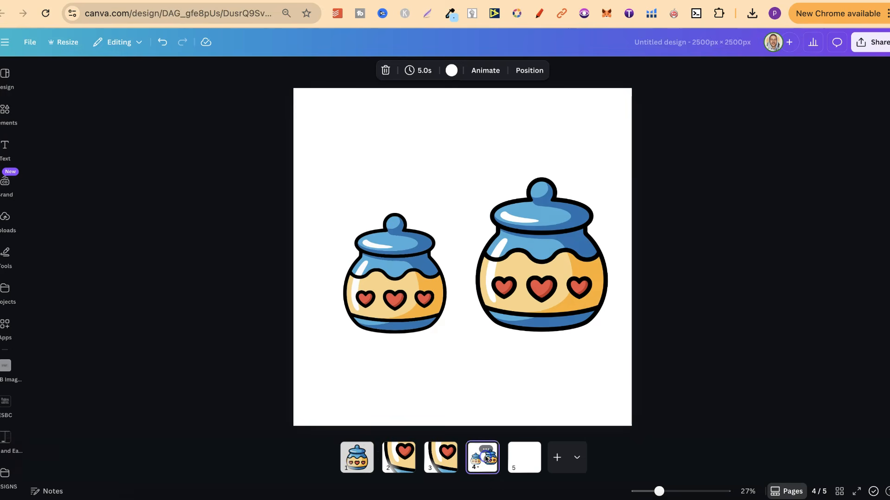
{"action": "left_click", "coordinate": [413, 307]}
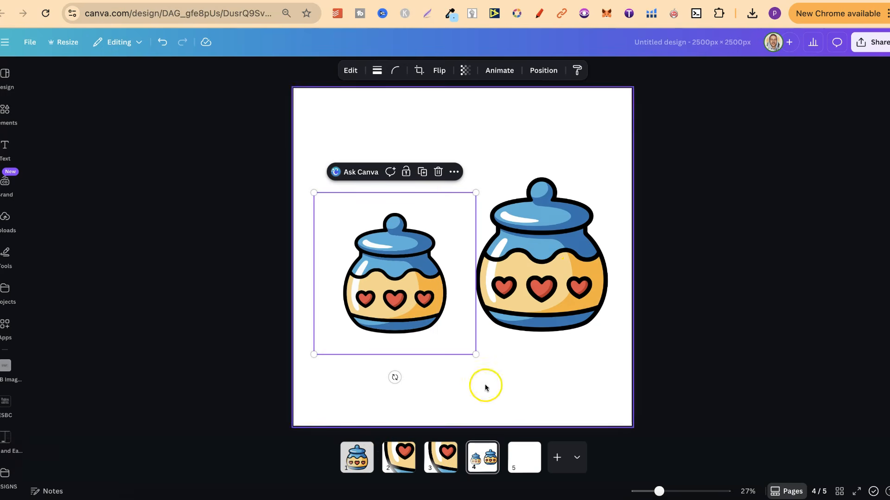
{"action": "left_click", "coordinate": [871, 43]}
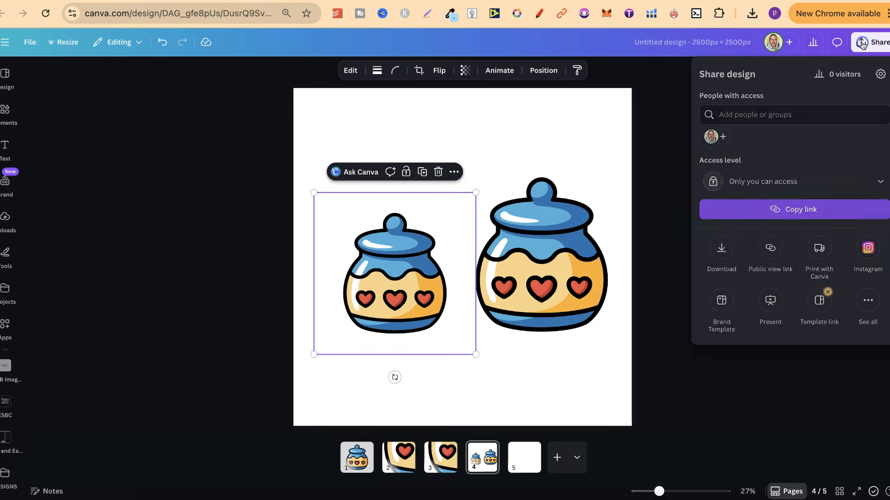
{"action": "left_click", "coordinate": [721, 248]}
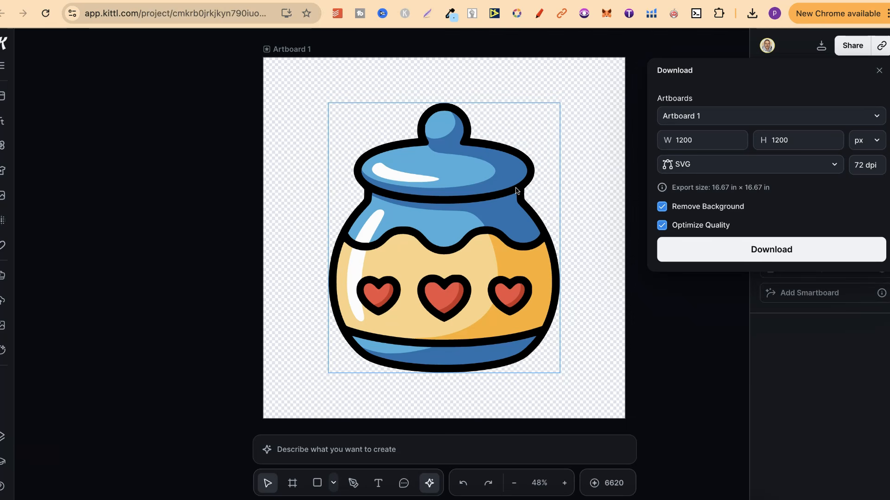
Step: Switch to Kittl and recolor the vector jar's dark blue areas to green 24B053
{"action": "left_click", "coordinate": [492, 200]}
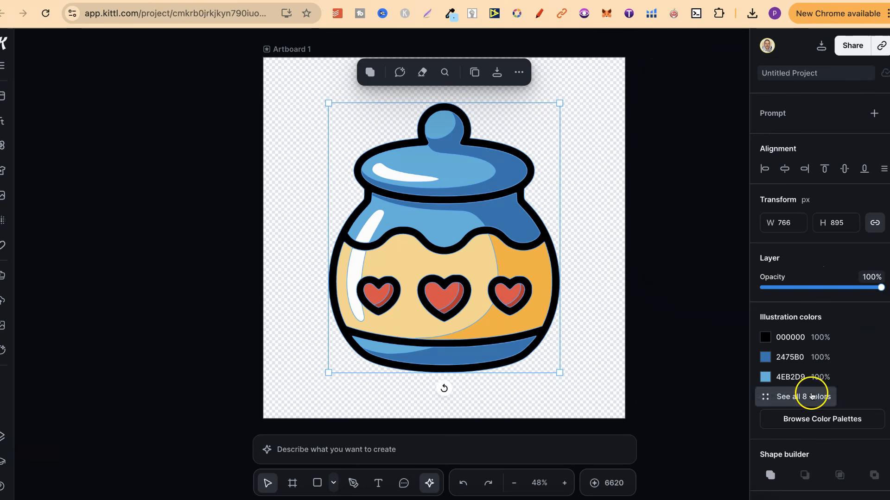
{"action": "left_click", "coordinate": [769, 364]}
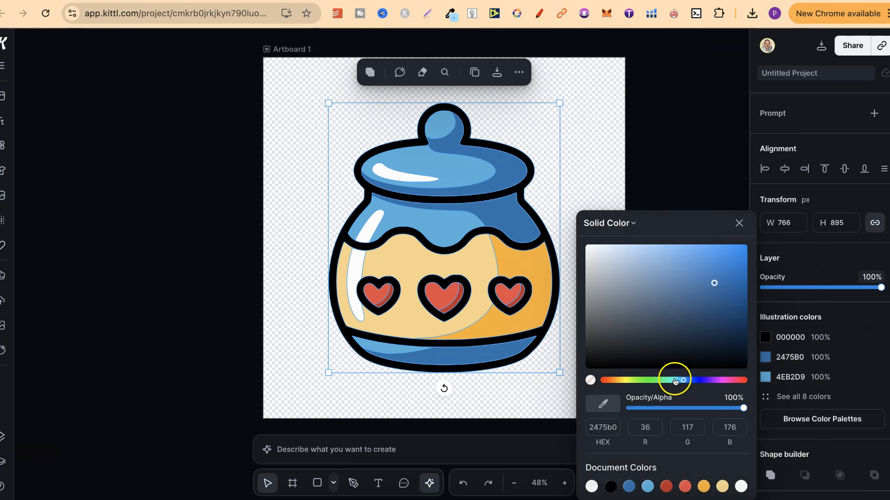
{"action": "left_click", "coordinate": [670, 381]}
{"action": "left_click_drag", "start_coordinate": [671, 380], "coordinate": [658, 380]}
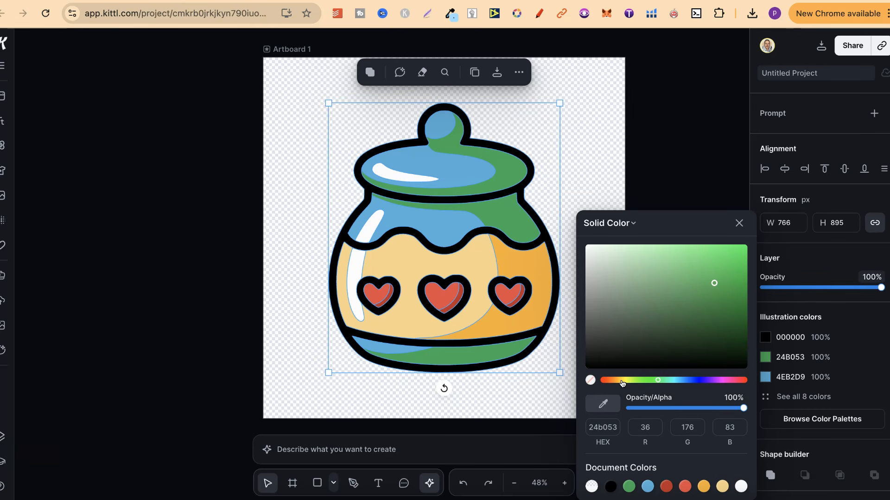
Step: Try reshaping the green base section by moving one of its anchor points, and undo the last change
{"action": "left_click", "coordinate": [491, 192]}
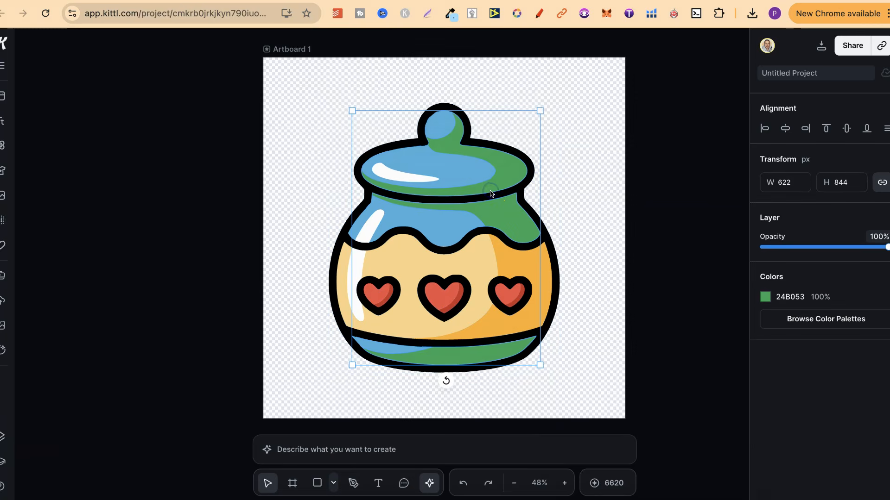
{"action": "double_click", "coordinate": [470, 202]}
{"action": "left_click_drag", "start_coordinate": [465, 367], "coordinate": [474, 349]}
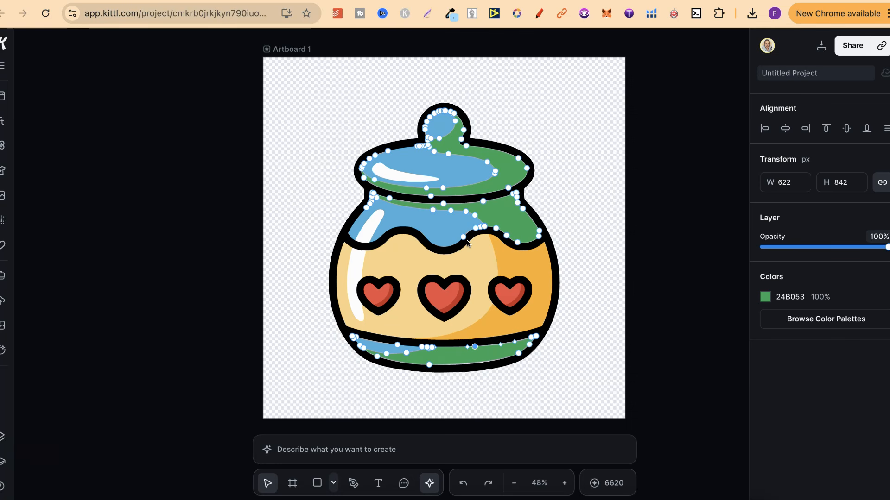
{"action": "left_click", "coordinate": [637, 252]}
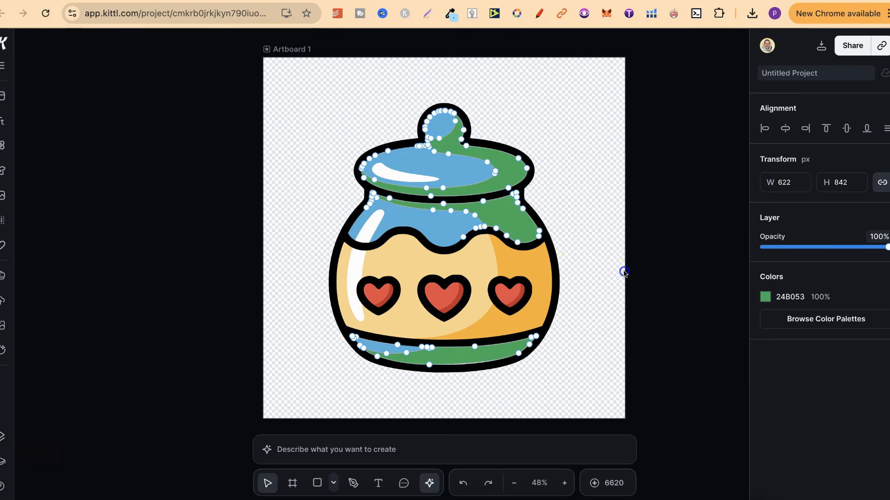
{"action": "left_click", "coordinate": [463, 483]}
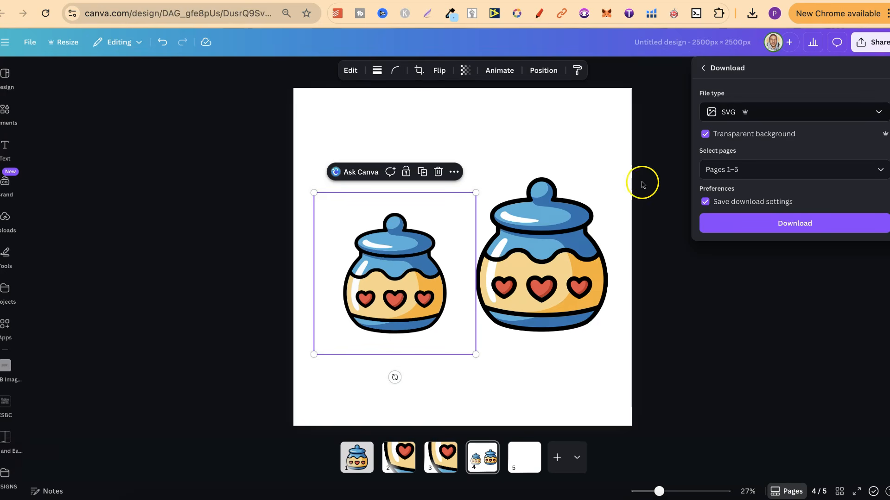
Step: Return to Canva, close the download settings and compare the enlarged jars on pages 2 and 3 again
{"action": "left_click", "coordinate": [652, 304]}
{"action": "left_click", "coordinate": [658, 305]}
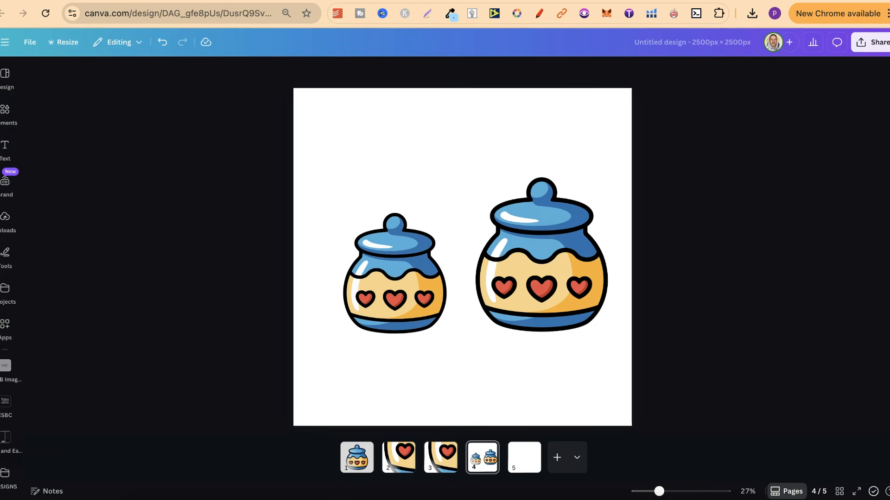
{"action": "left_click", "coordinate": [398, 456]}
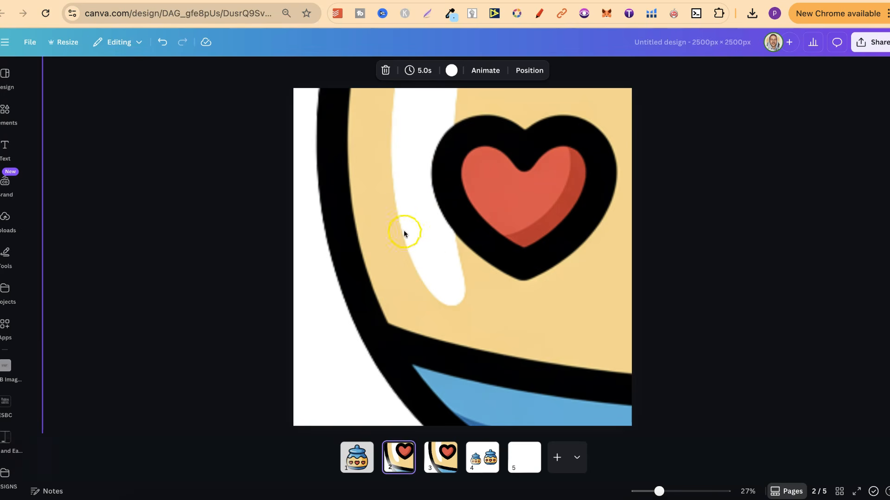
{"action": "left_click", "coordinate": [438, 460]}
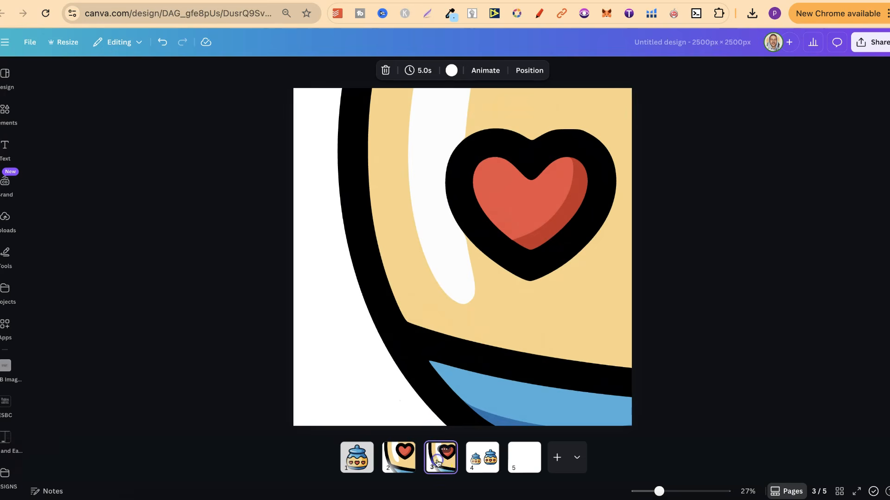